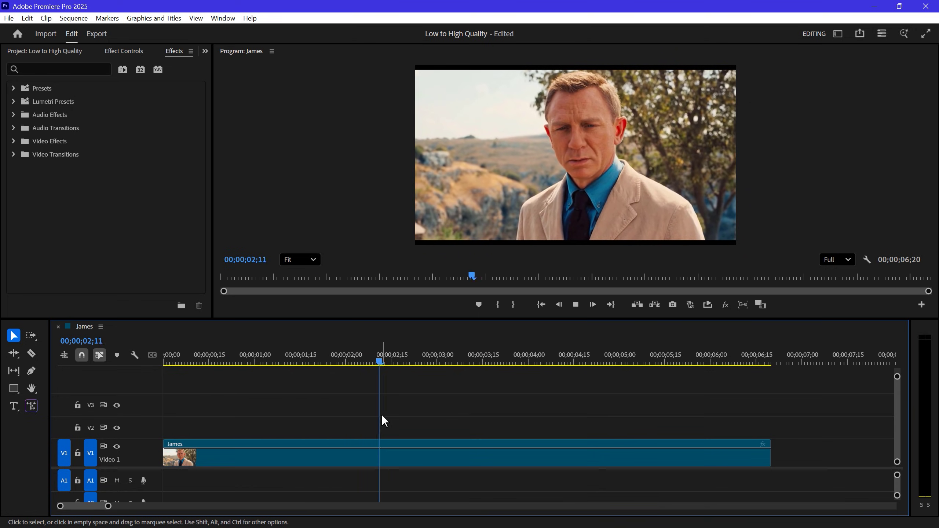
- Change the James sequence settings to a 3840 × 2160 frame size and 60 fps timebase
key(space)
click(73, 18)
click(105, 34)
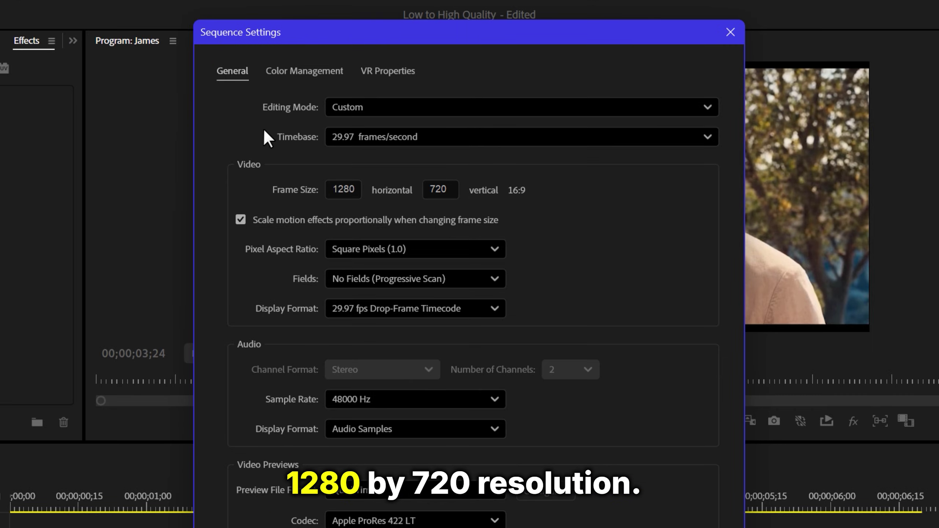
click(354, 185)
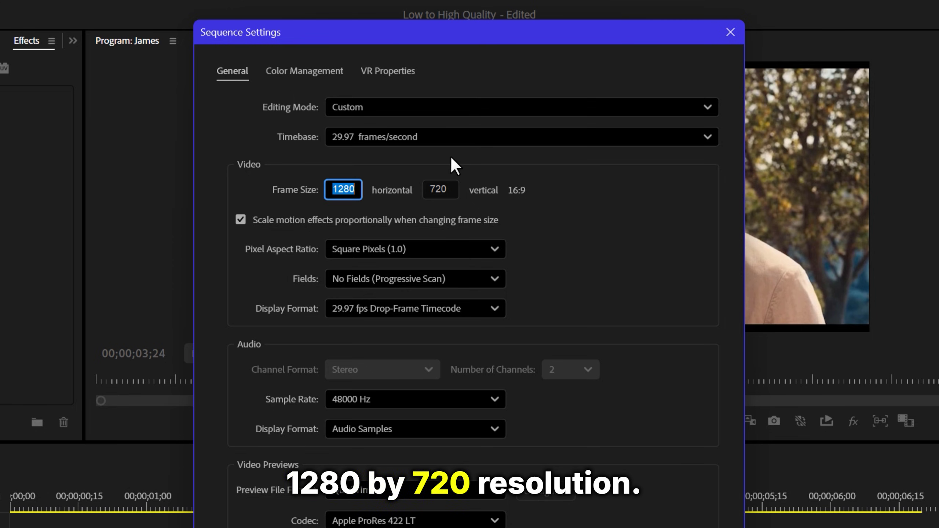
text(3840)
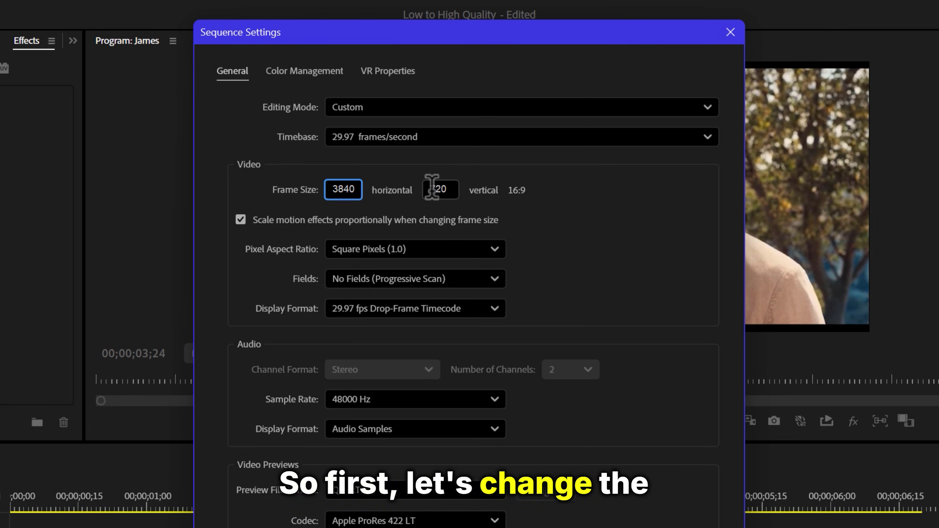
click(436, 184)
text(2160)
key(Tab)
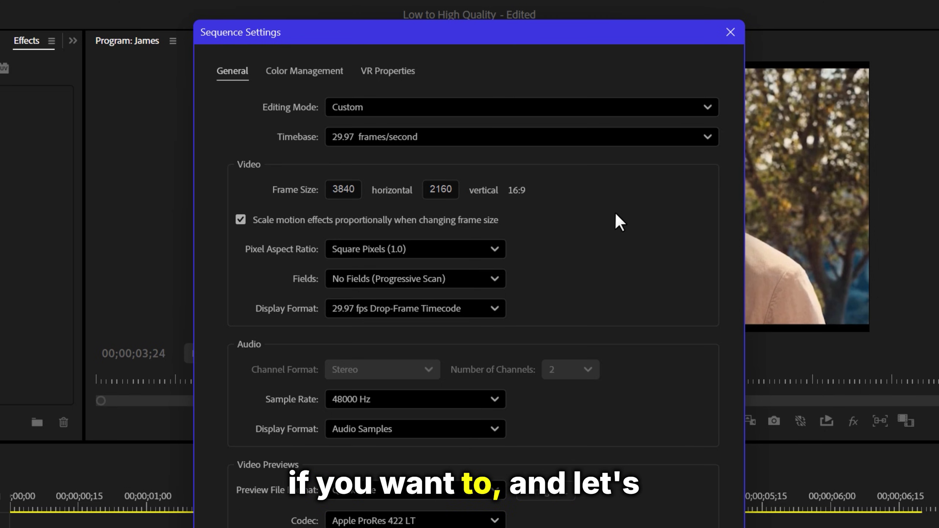
click(515, 138)
click(515, 383)
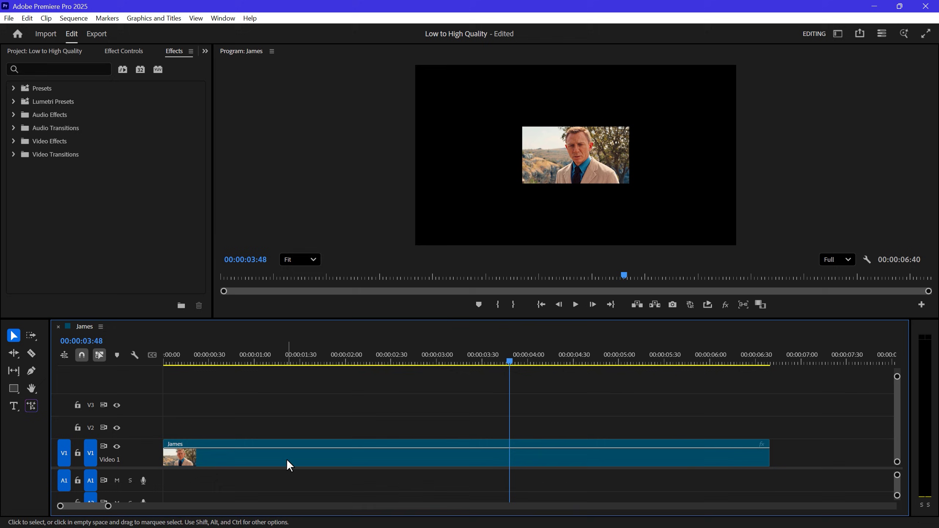
- Scale the James clip to frame size and create a 3840×2160 adjustment layer
right_click(286, 459)
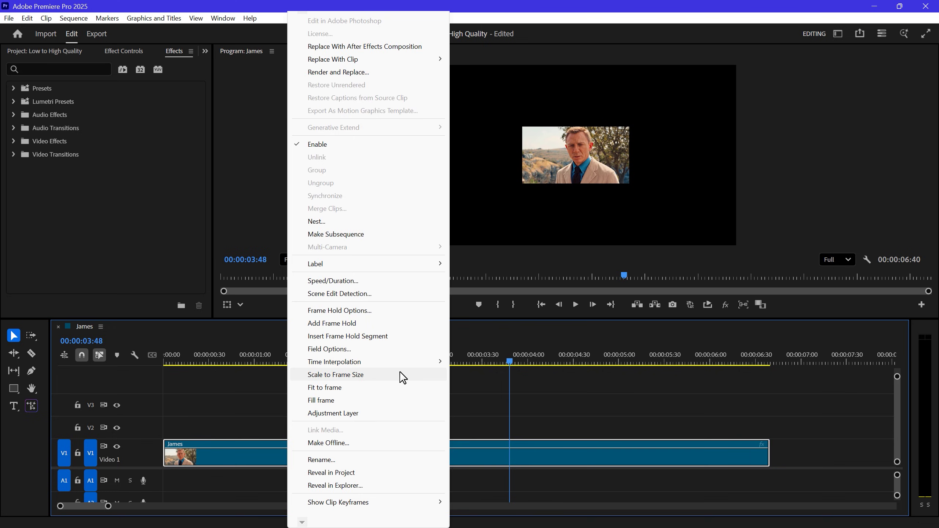
click(401, 376)
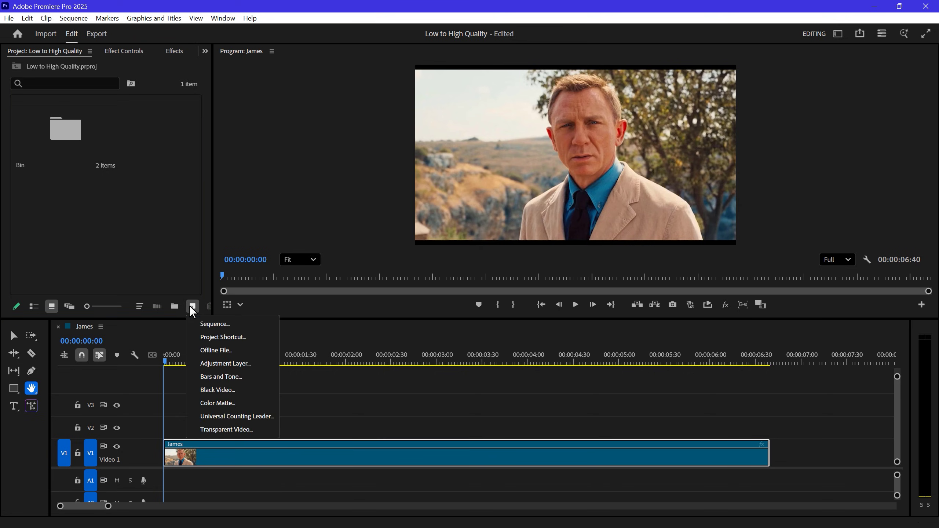
click(233, 363)
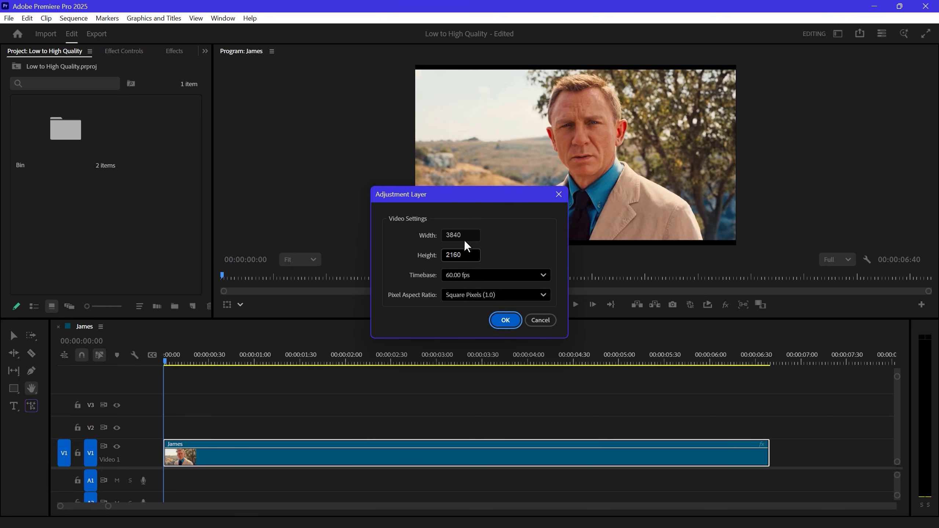
click(505, 320)
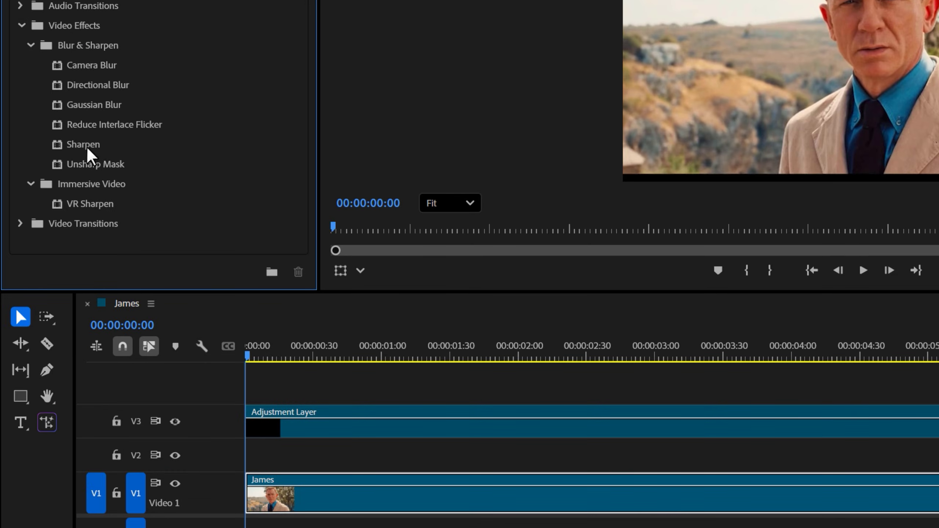
- Apply Sharpen and Unsharp Mask to the adjustment layer and tune the Sharpen amount to 28
drag(87, 145, 349, 437)
drag(114, 168, 418, 433)
scroll(242, 202, down, 5)
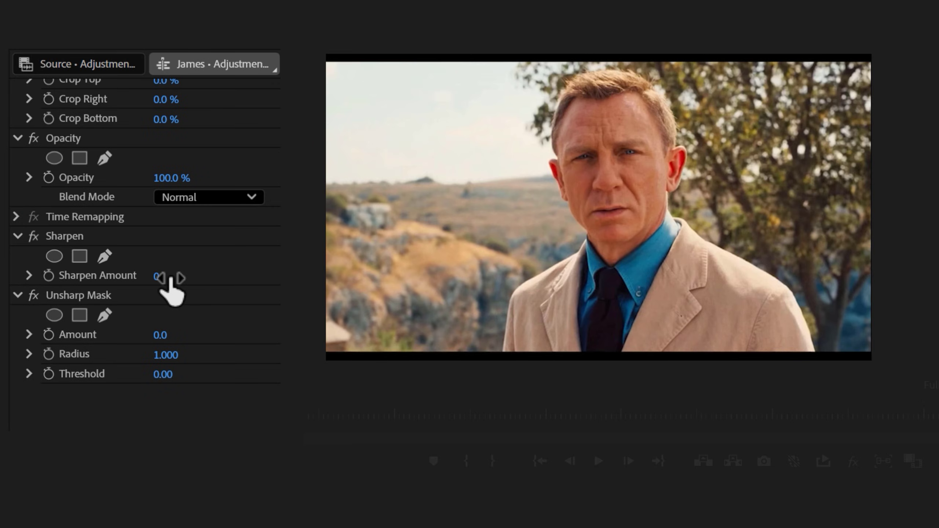
drag(163, 278, 192, 279)
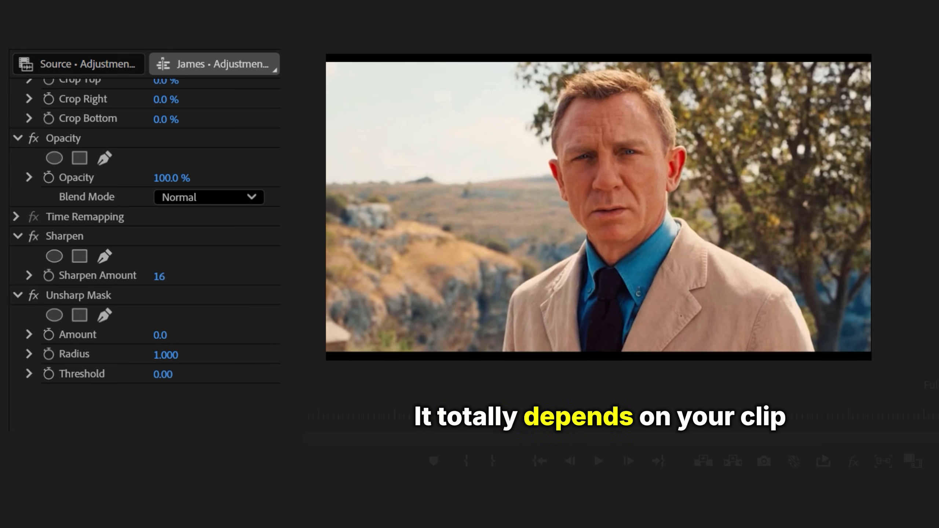
drag(160, 276, 220, 276)
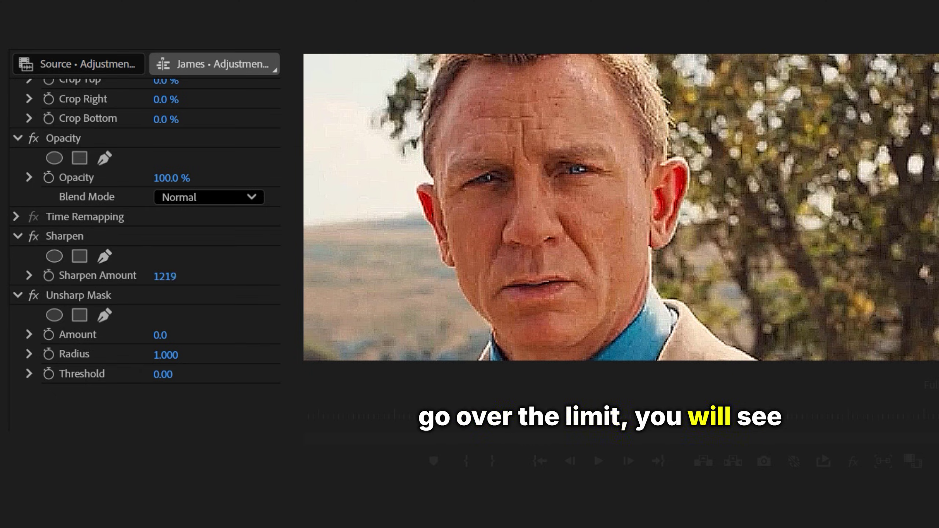
drag(162, 276, 163, 276)
key(ctrl+z)
key(ctrl+z)
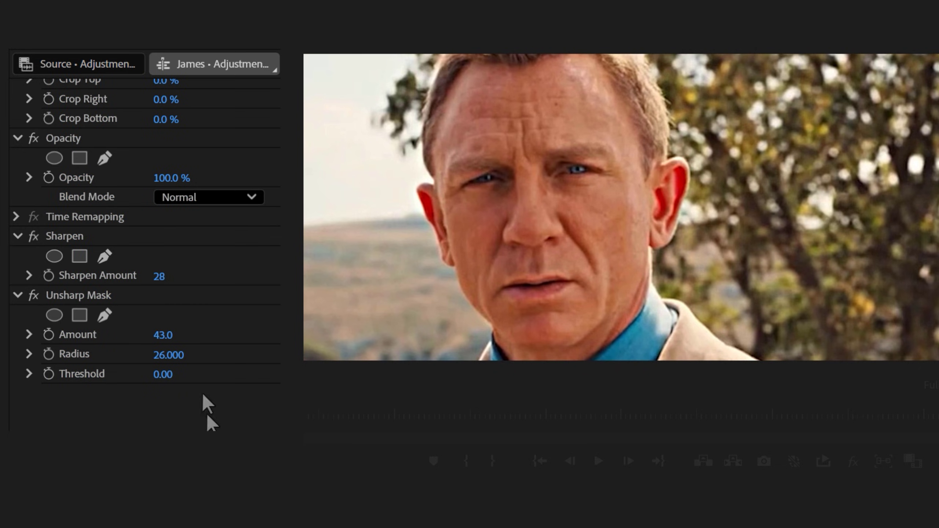
- Set Unsharp Mask amount 63 with radius 26, toggling it to compare before and after
mouse_move(163, 334)
mouse_down()
mouse_move(198, 334)
mouse_move(155, 335)
mouse_up()
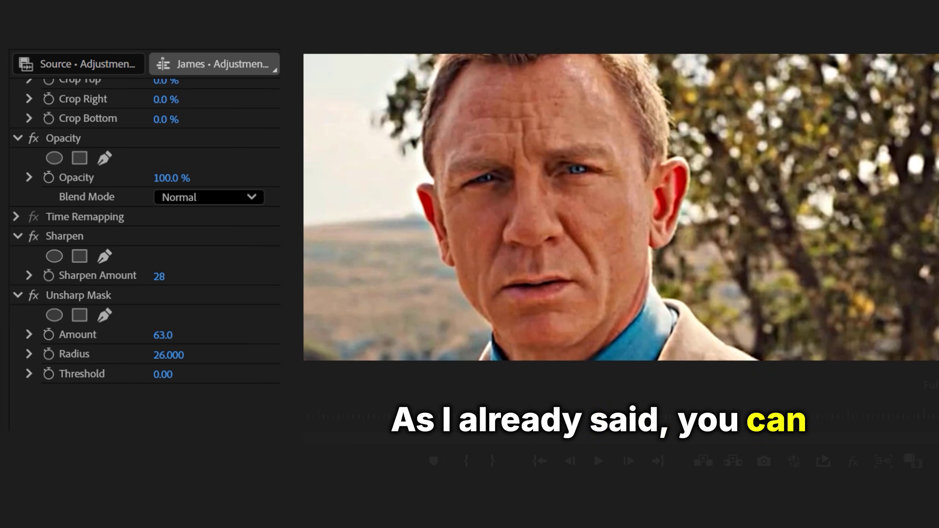
click(33, 296)
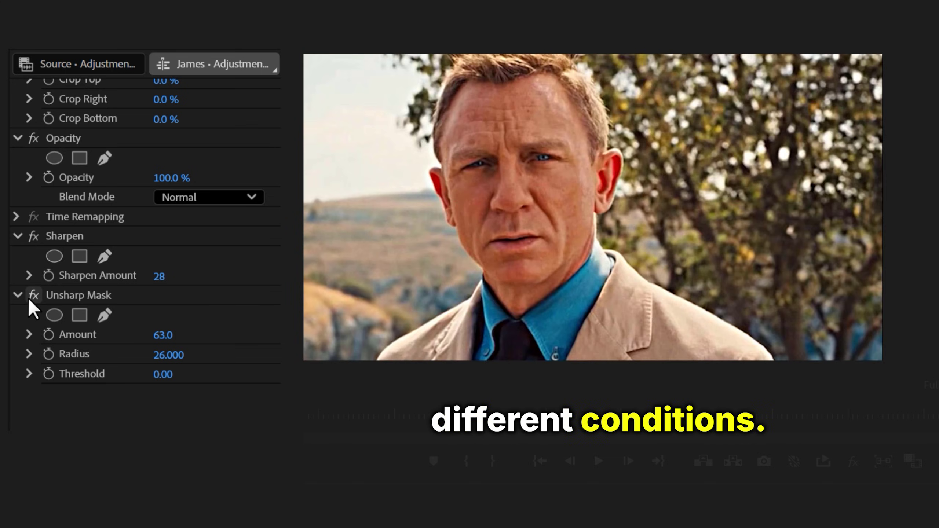
click(29, 299)
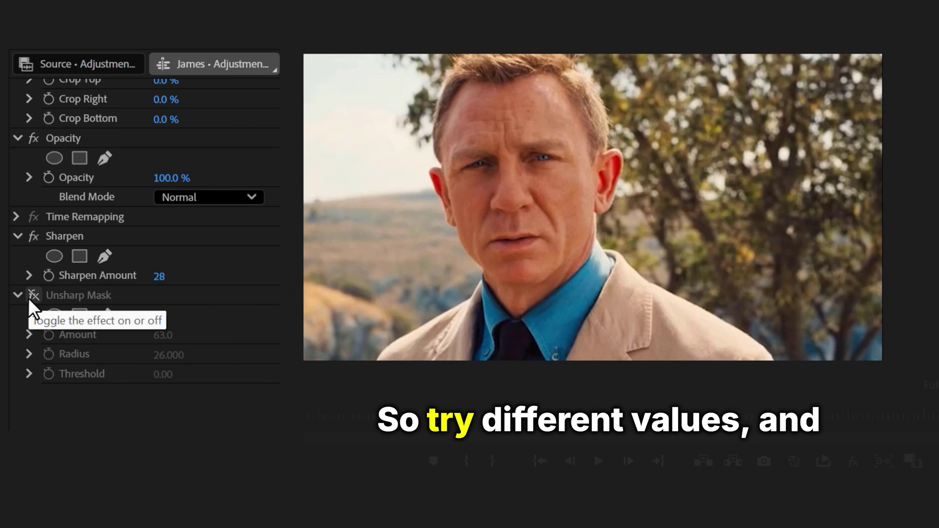
click(29, 299)
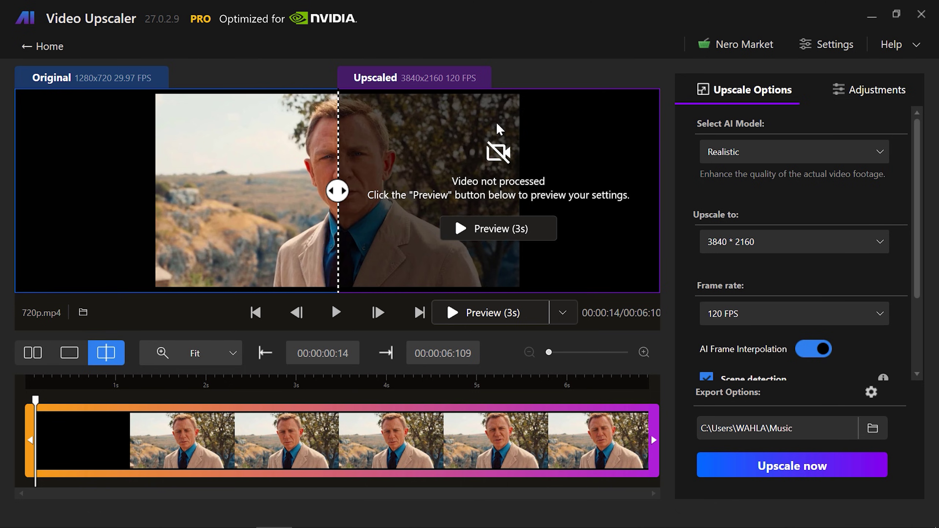
- Keep the Realistic AI model and set the output resolution to 3840*2160
click(877, 146)
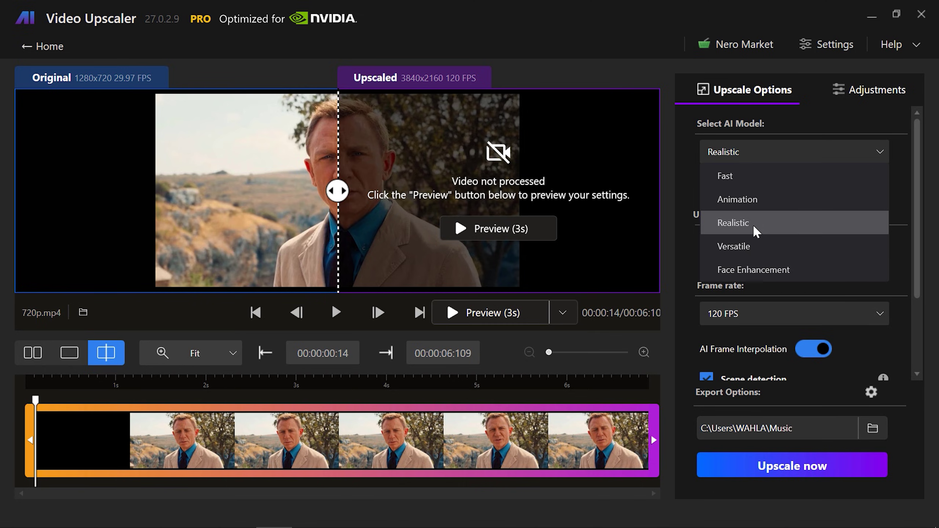
click(753, 225)
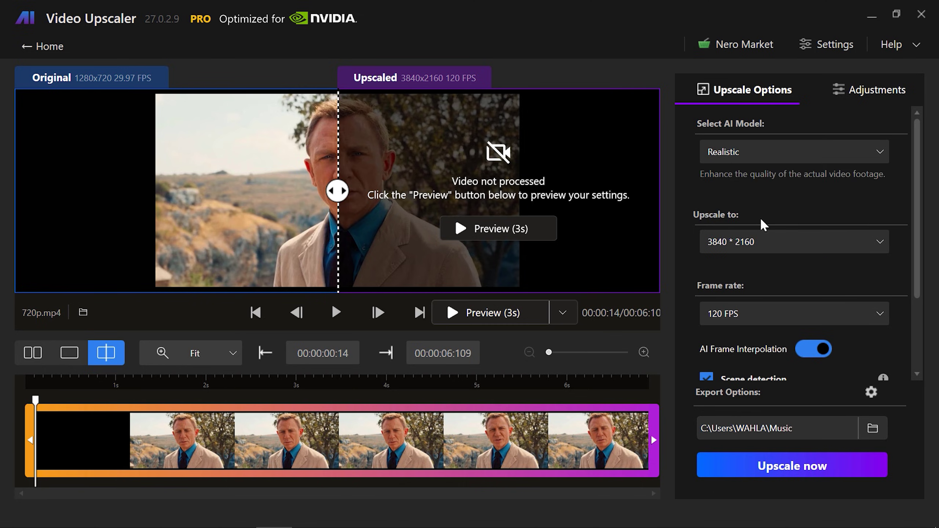
click(870, 241)
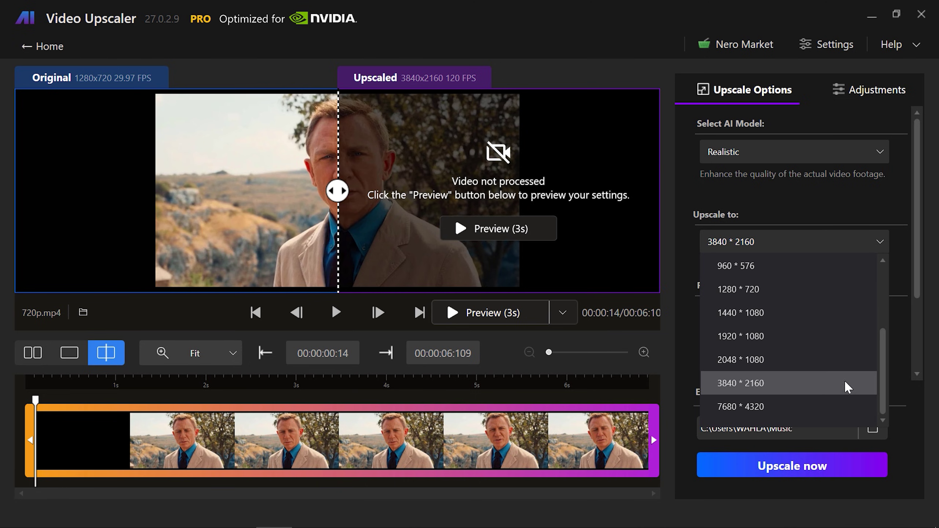
click(785, 388)
scroll(801, 336, down, 2)
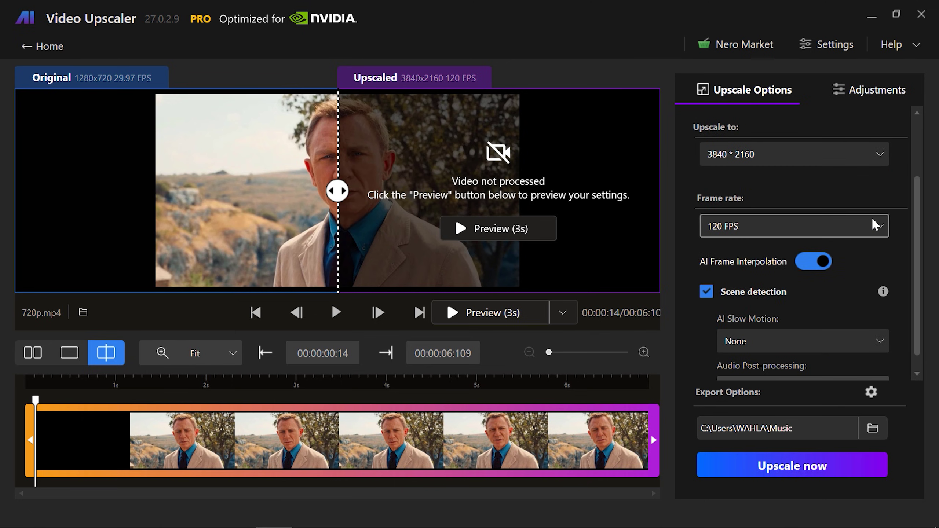
- Set 120 FPS output, re-enable AI frame interpolation, and check the AI Slow Motion choices
click(872, 217)
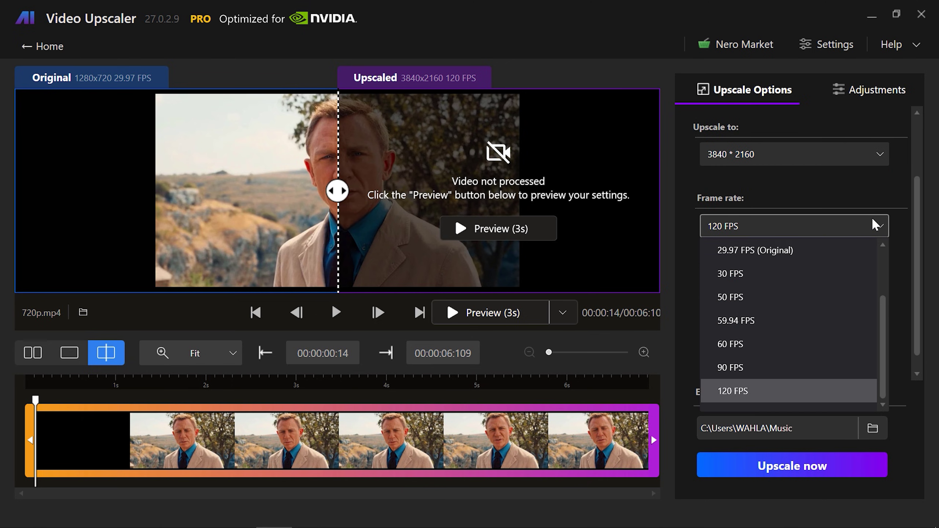
click(872, 217)
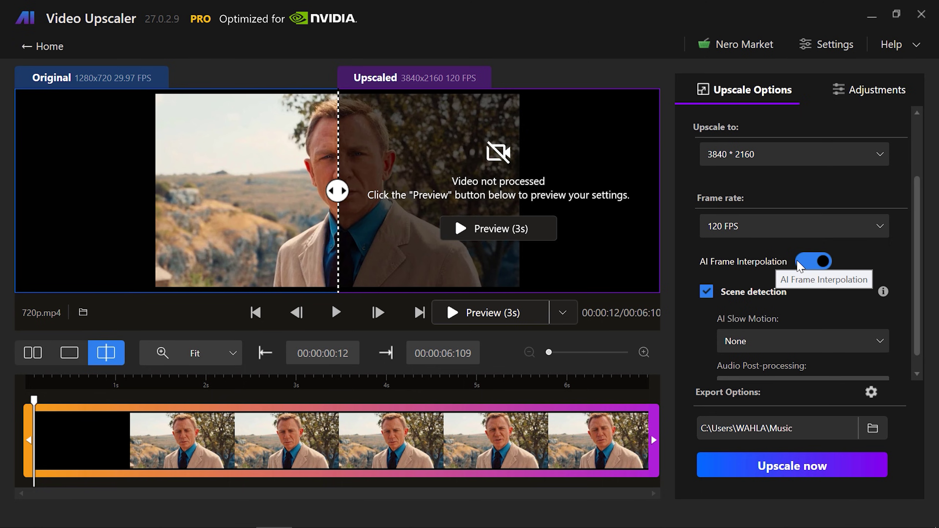
click(816, 264)
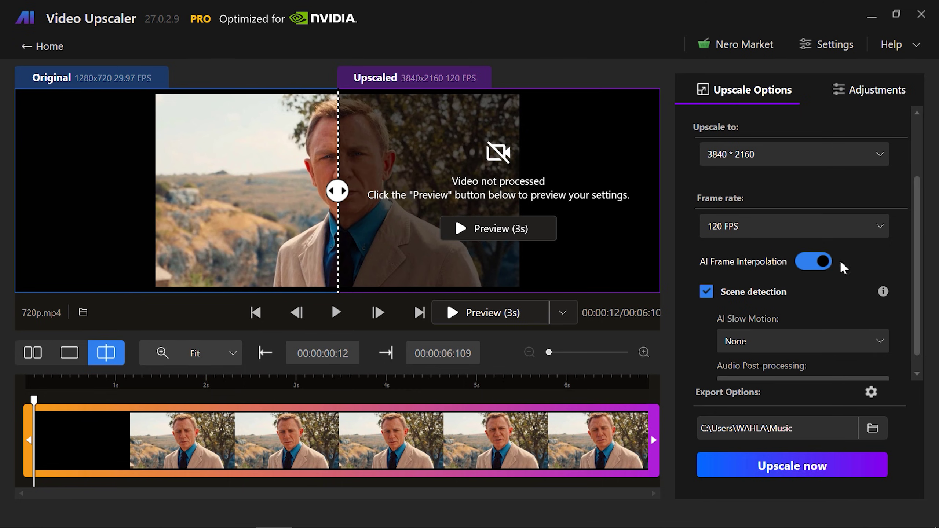
scroll(899, 268, down, 1)
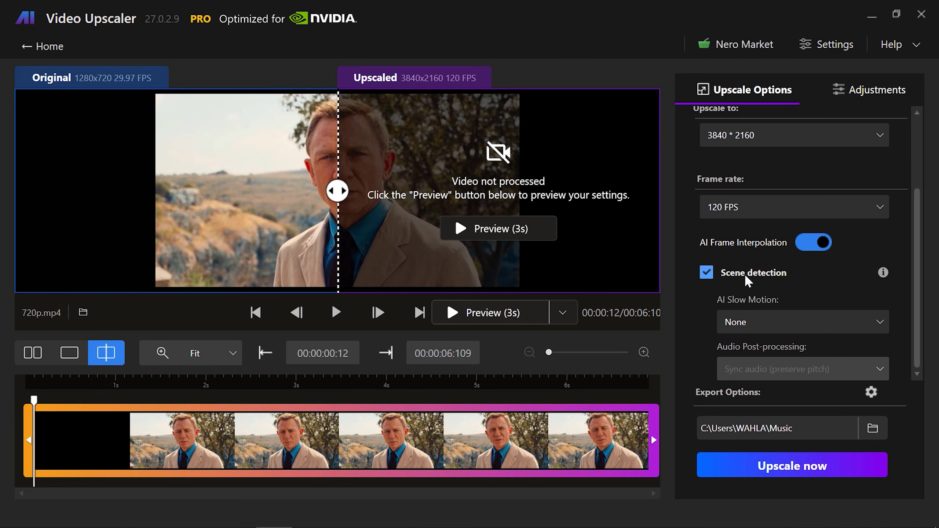
click(843, 322)
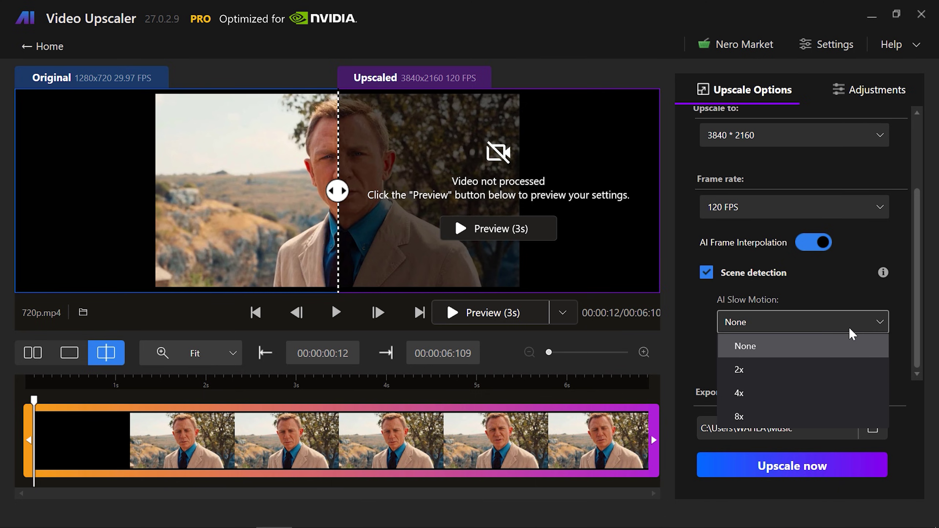
- Raise the video's brightness and contrast on the Adjustments panel
click(821, 92)
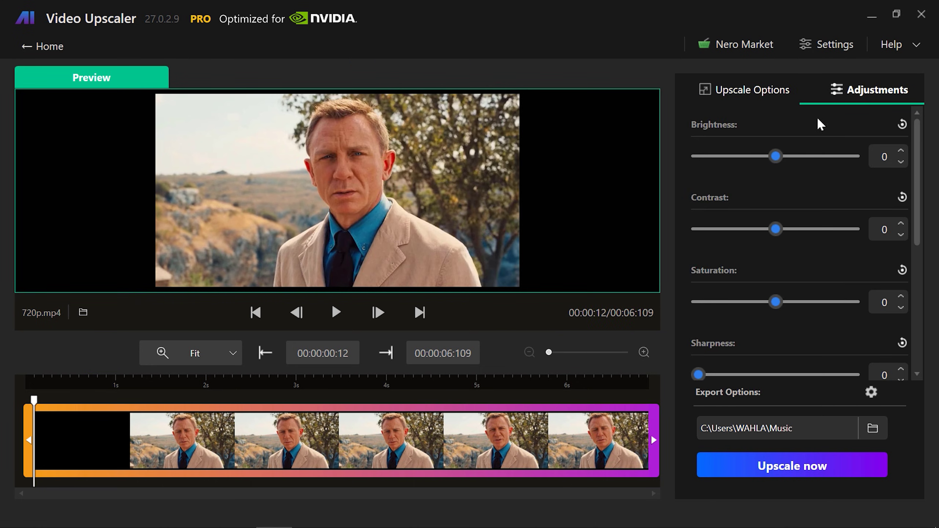
drag(779, 232, 802, 234)
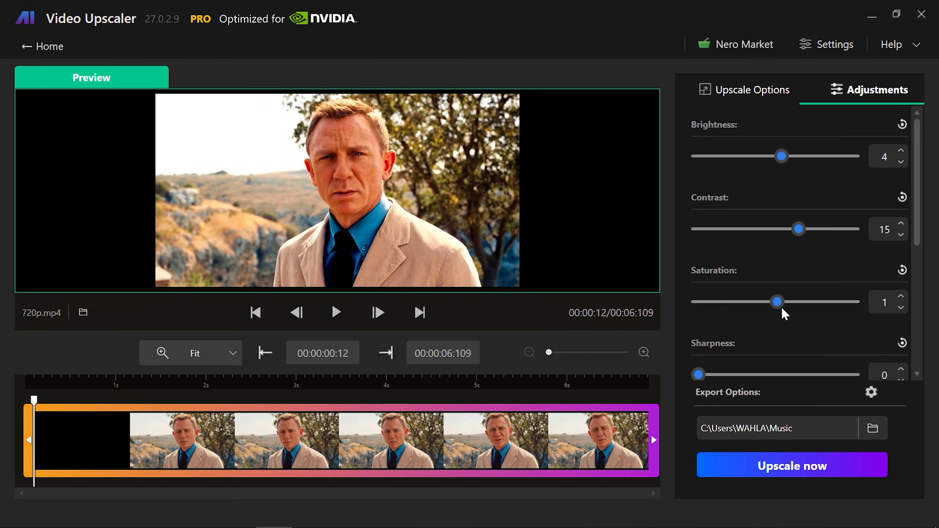
scroll(785, 316, down, 2)
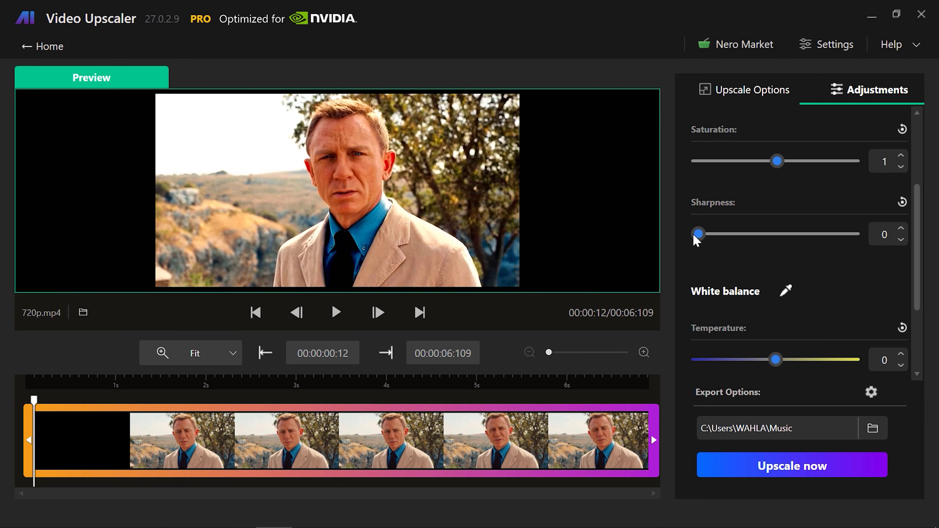
click(470, 267)
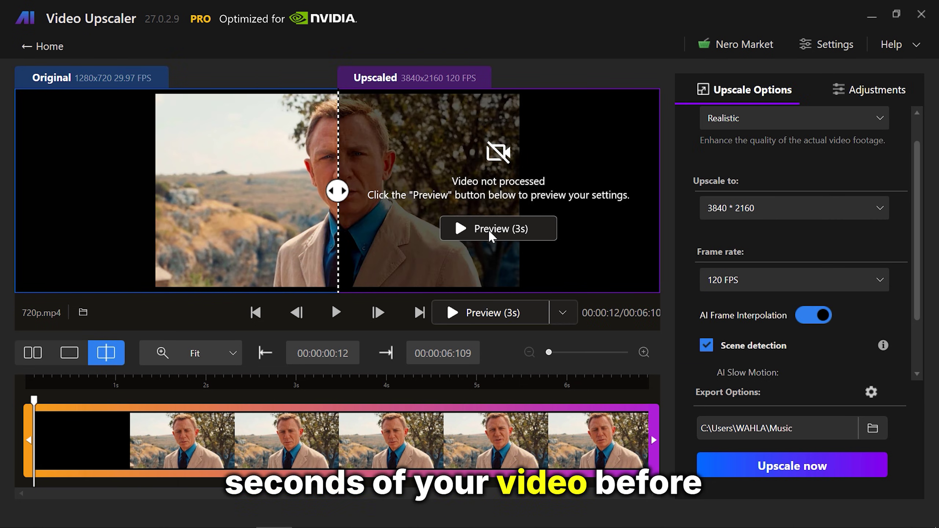
- Set the preview length to 5 seconds and the export bitrate to High
click(559, 308)
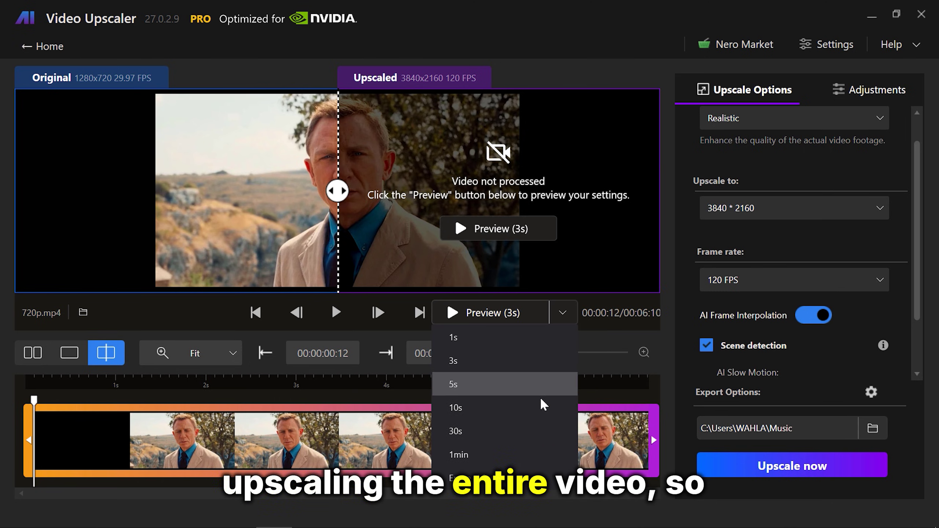
click(515, 386)
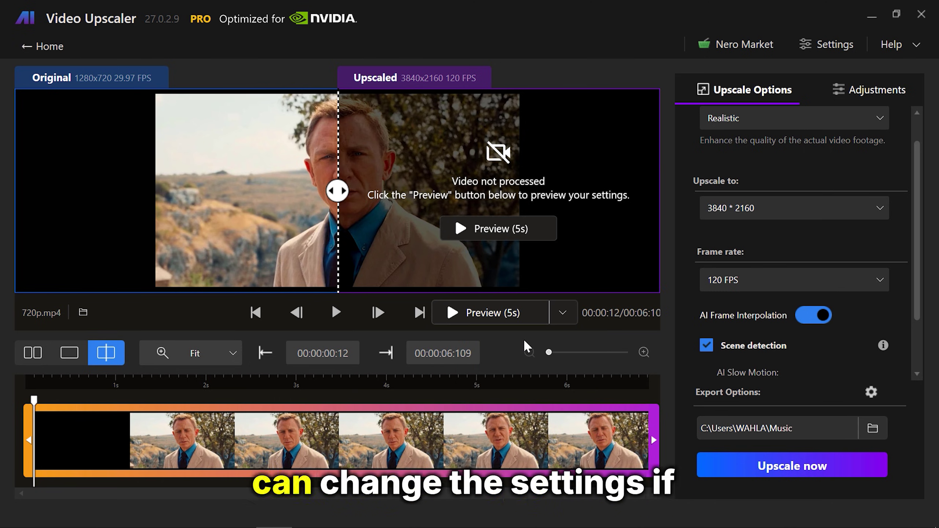
click(872, 392)
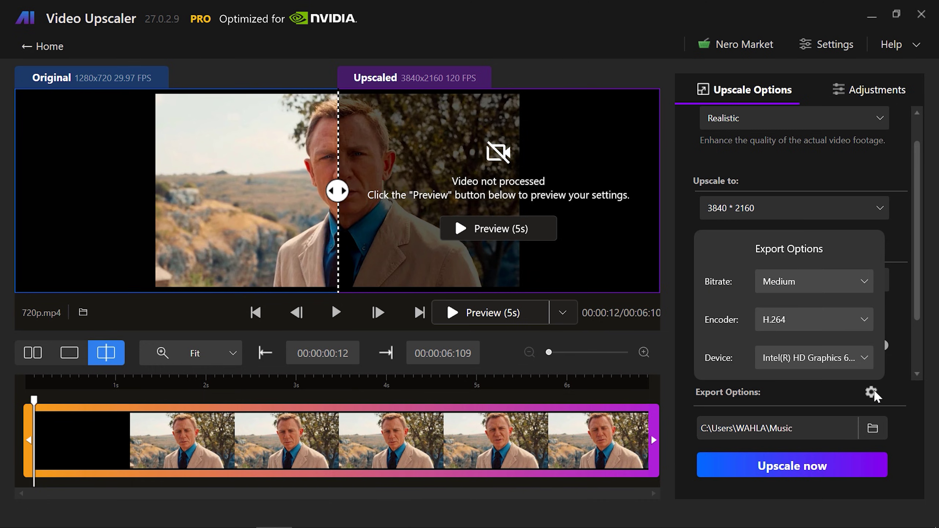
click(861, 284)
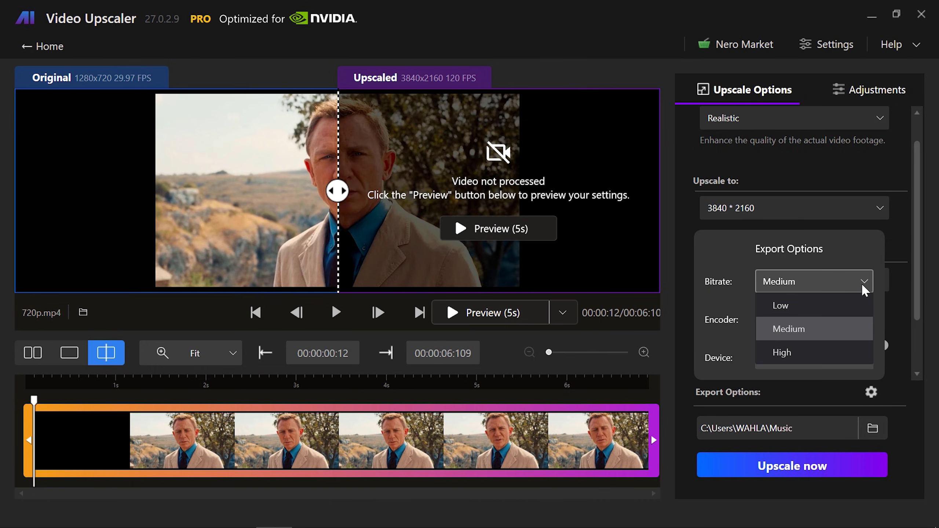
click(789, 350)
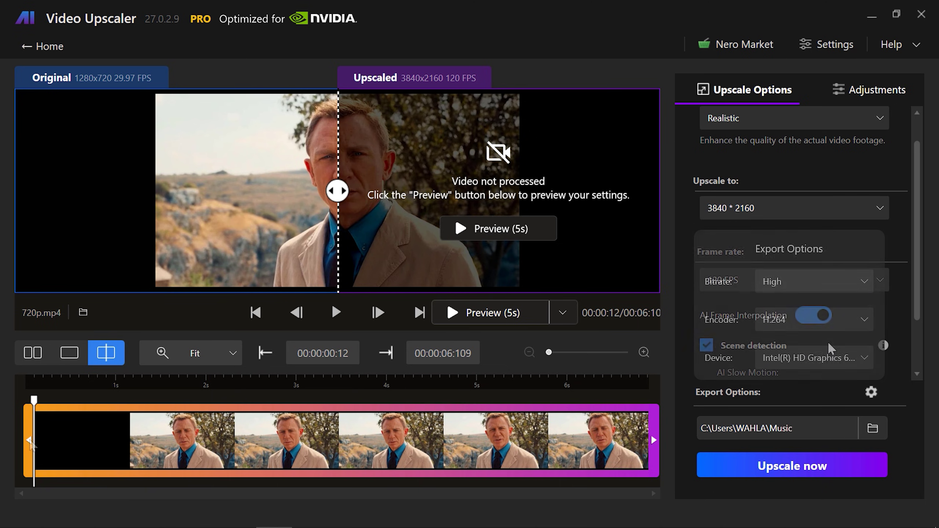
- Trim the clip so it starts later and ends slightly earlier
drag(29, 440, 126, 440)
click(646, 444)
drag(644, 440, 612, 438)
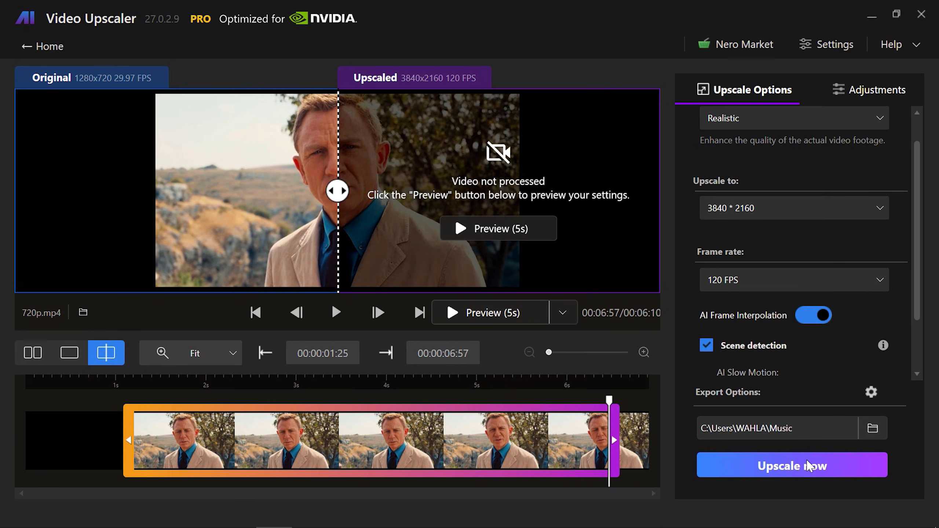
- Start upscaling the trimmed 720p.mp4 clip with Upscale now
click(832, 464)
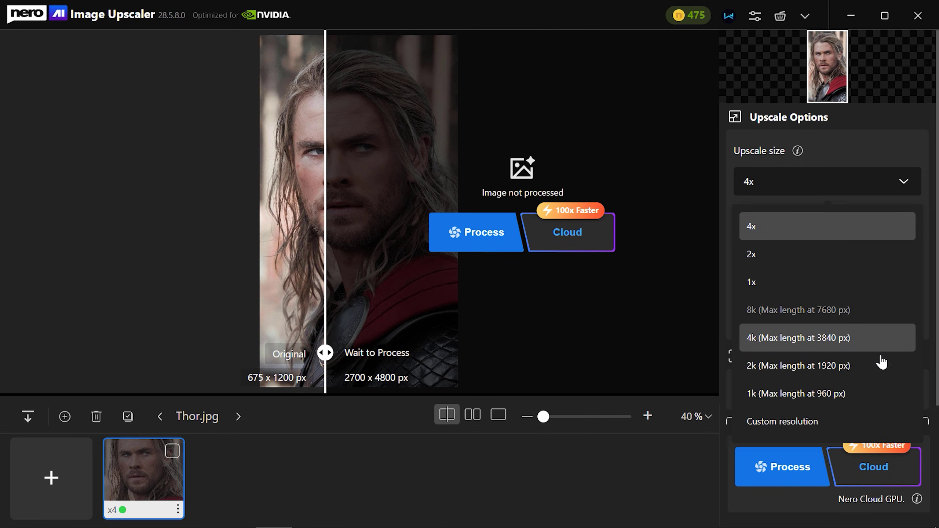
- Set Thor.jpg's upscale size to 4k and review the upscale model list for Iris
click(880, 338)
click(902, 262)
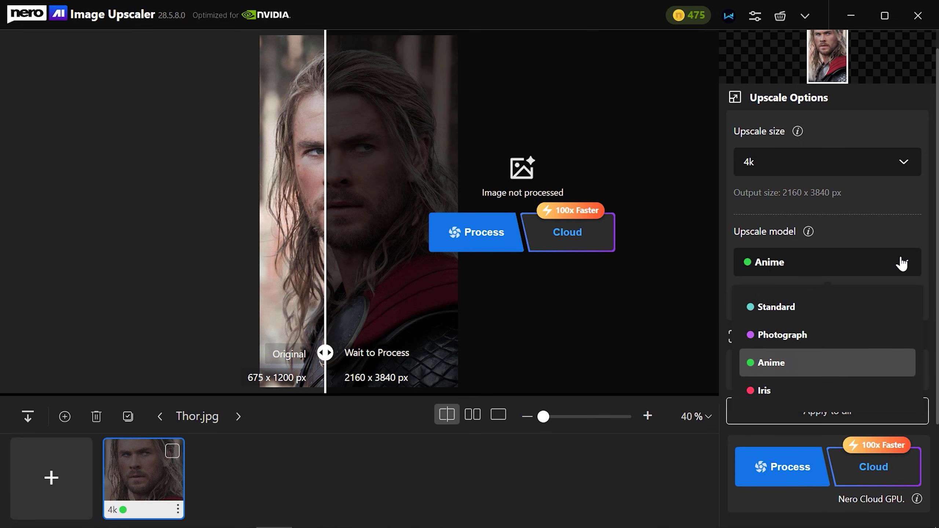
click(811, 234)
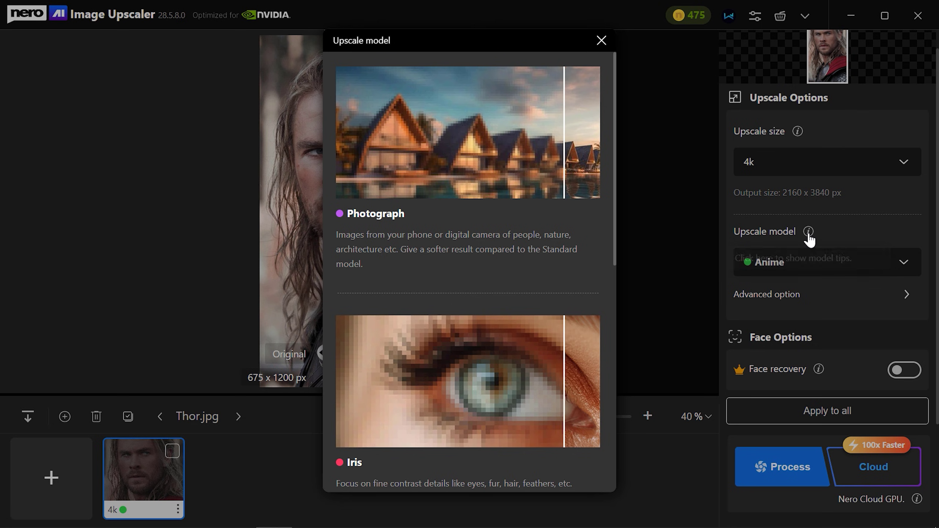
drag(615, 195, 642, 432)
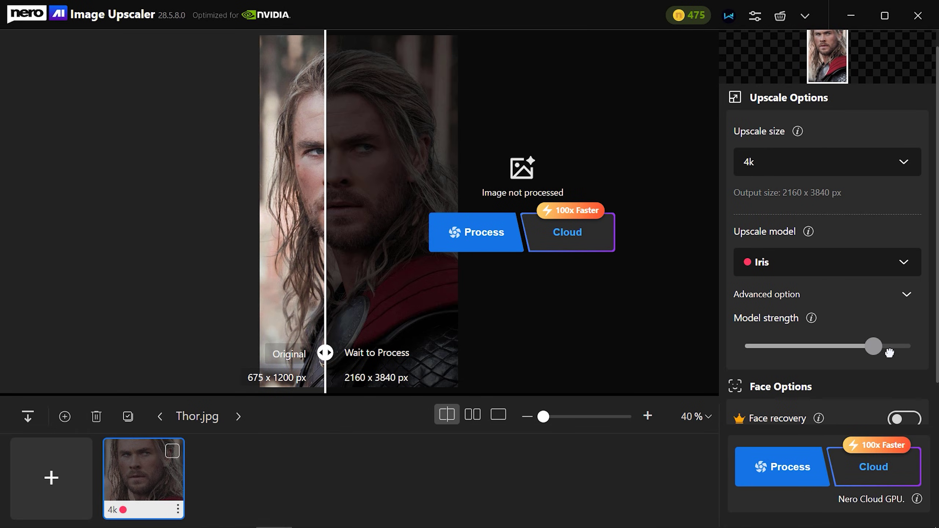
scroll(751, 358, down, 2)
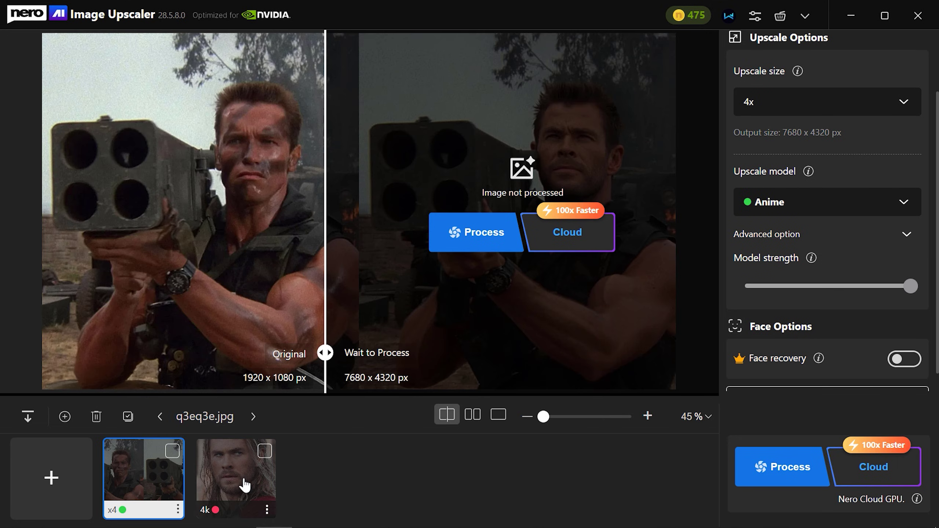
- Add another image, reselect Thor.jpg and start upscaling it
click(241, 487)
click(150, 478)
click(217, 483)
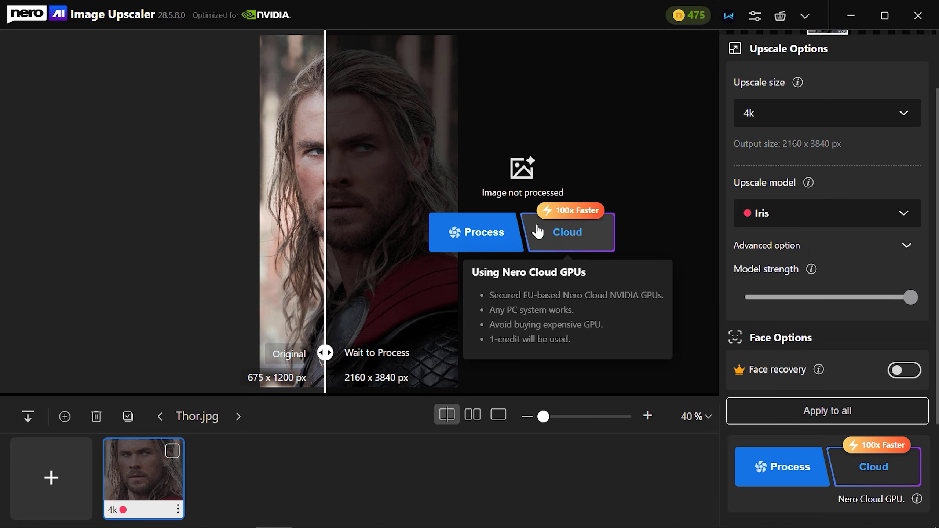
click(467, 238)
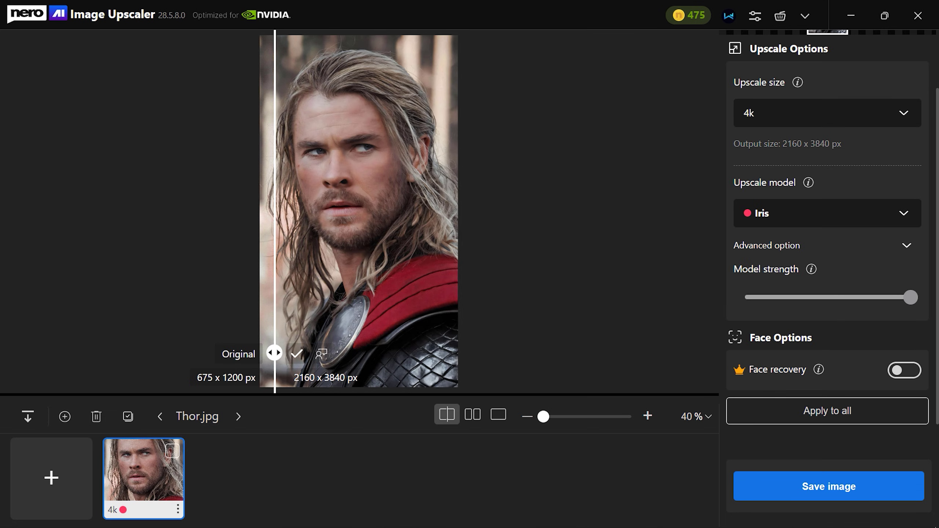
scroll(522, 224, up, 5)
- Inspect the zoomed result across eyes, forehead and hair with the comparison slider
drag(494, 97, 469, 195)
drag(469, 146, 474, 215)
drag(484, 44, 492, 132)
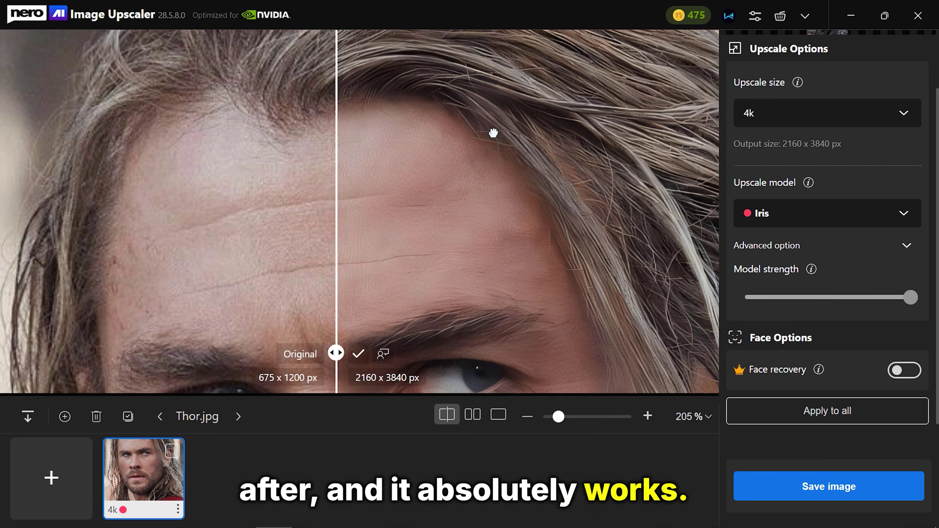
mouse_move(511, 101)
mouse_down()
mouse_move(495, 258)
mouse_move(476, 269)
mouse_up()
mouse_move(338, 364)
mouse_down()
mouse_move(130, 300)
mouse_move(499, 272)
mouse_up()
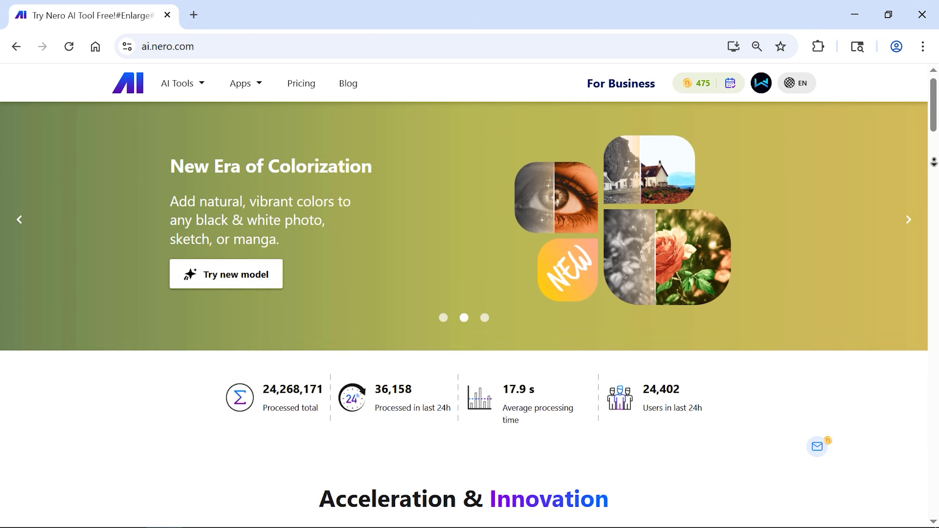
scroll(469, 294, down, 3)
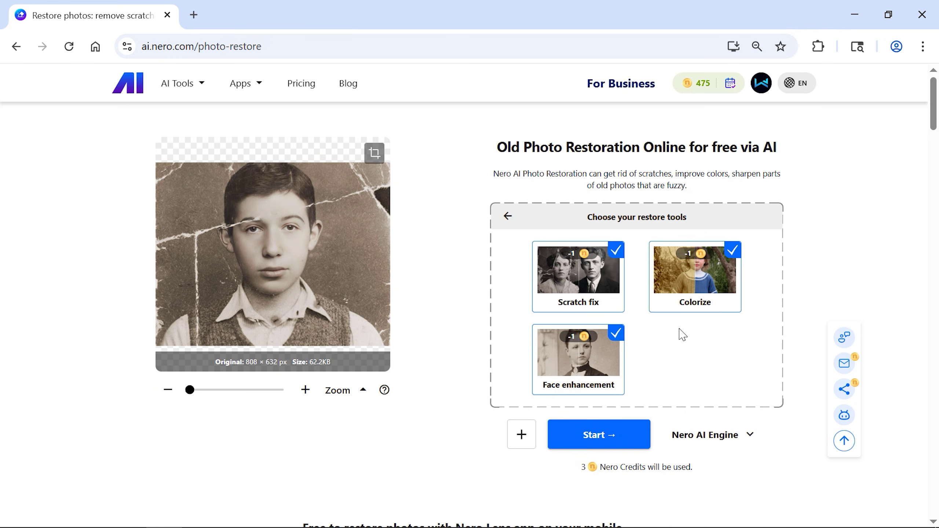
- Restore the boy's portrait and view the result full screen beside the original
click(559, 451)
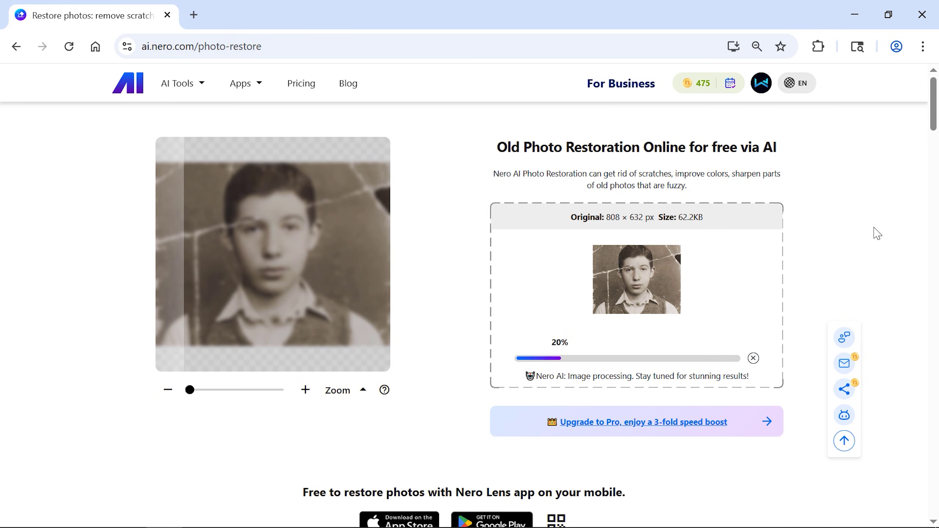
click(372, 154)
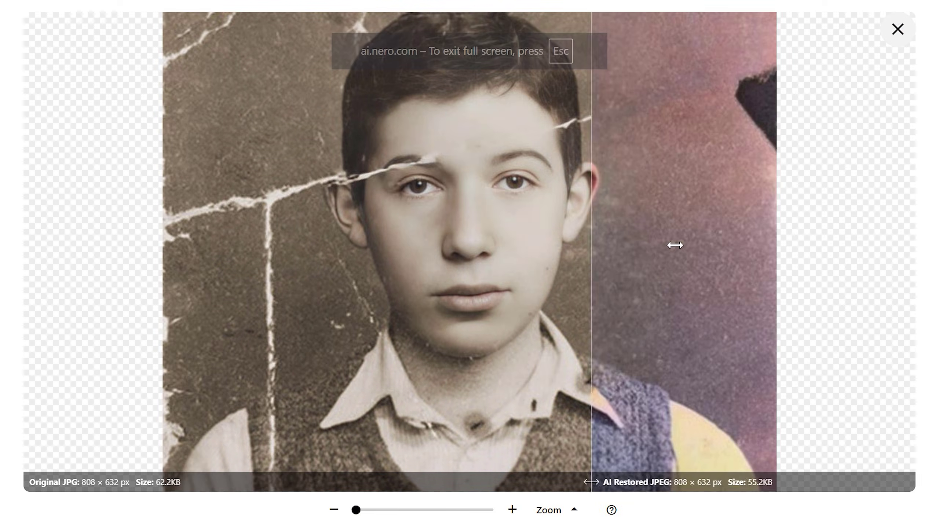